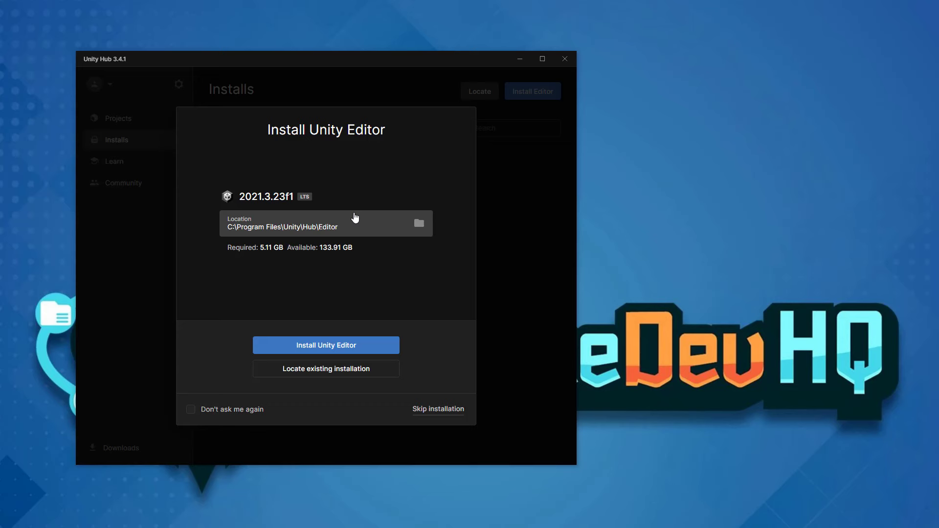
Skip the suggested editor installation in the Install Unity Editor prompt.
left_click(438, 413)
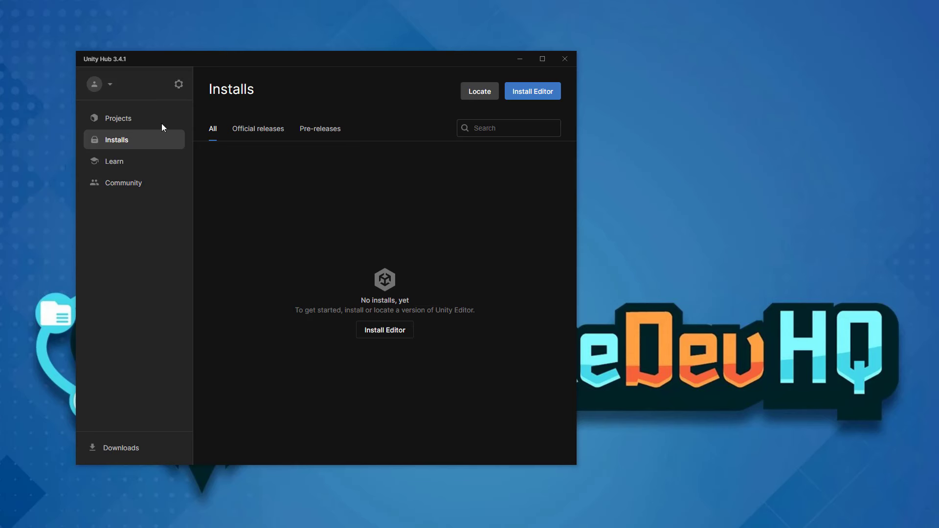
Switch back and forth between the empty Projects and Installs pages.
left_click(128, 118)
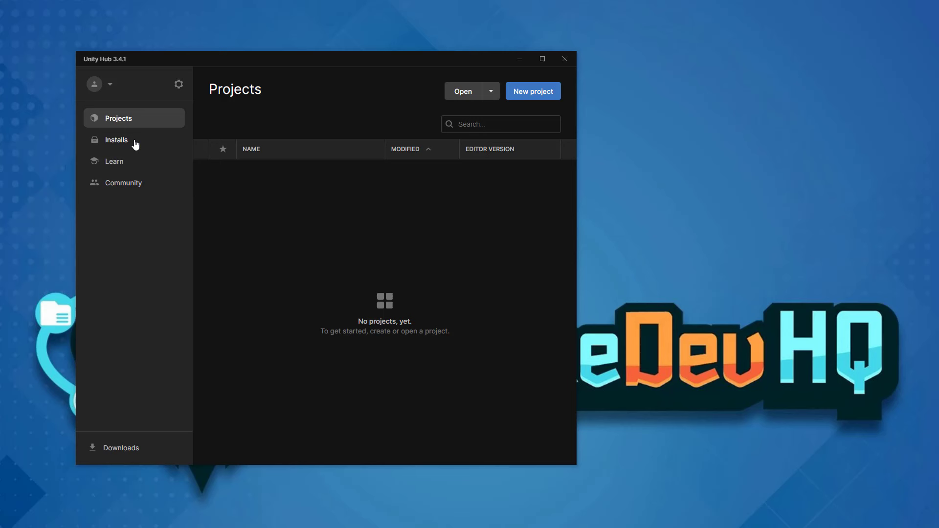
left_click(136, 144)
left_click(108, 122)
left_click(118, 139)
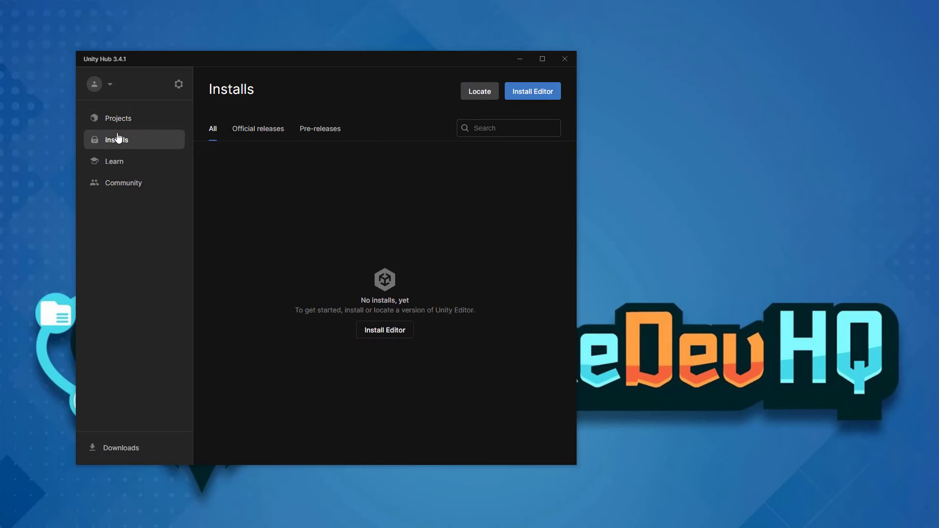
left_click(118, 119)
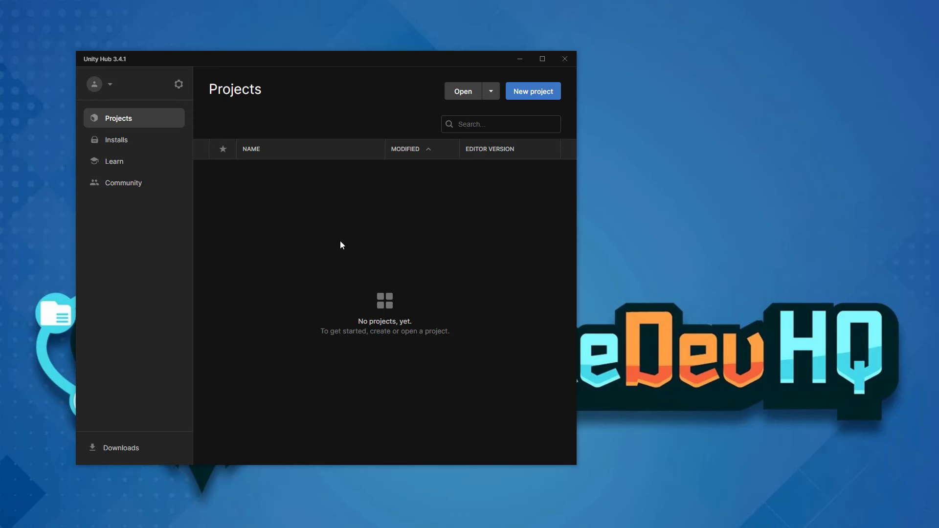
left_click(116, 142)
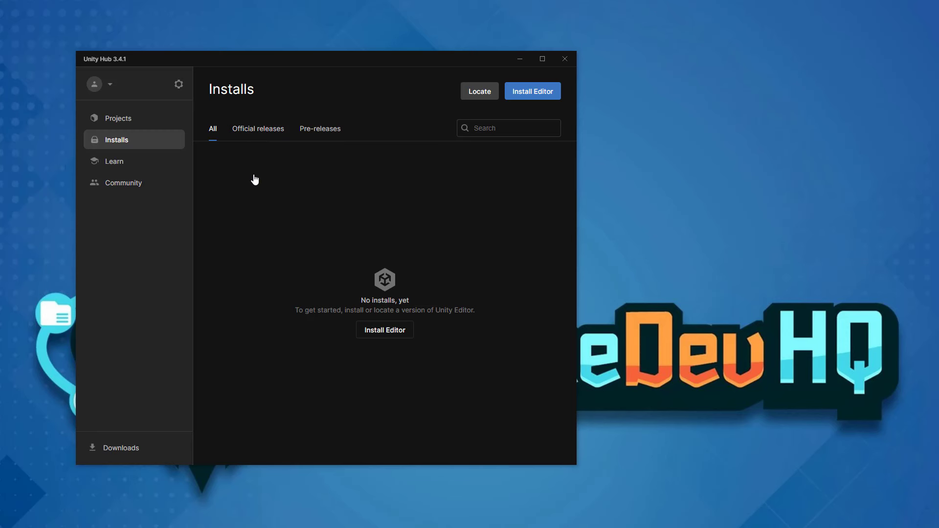
Filter the Installs list by Official releases, Pre-releases, then All again.
left_click(247, 129)
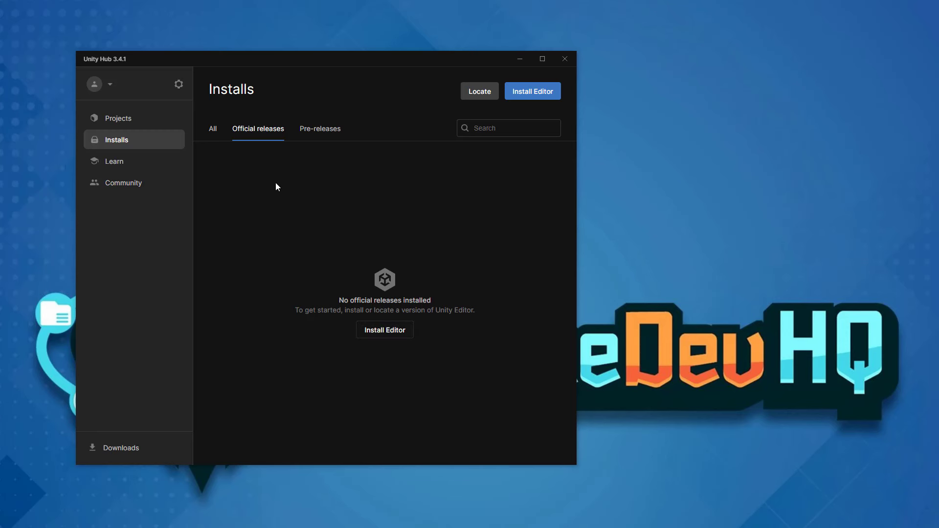
left_click(215, 129)
left_click(251, 128)
left_click(332, 129)
left_click(211, 130)
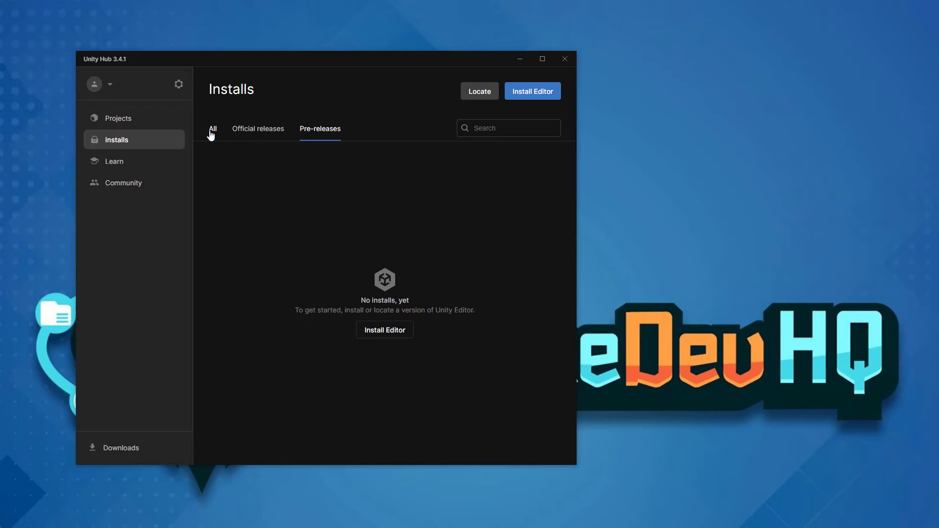
Open Install Editor, browse Pre-releases and Archive, then choose 2021.3.23f1 LTS from Official releases.
left_click(395, 335)
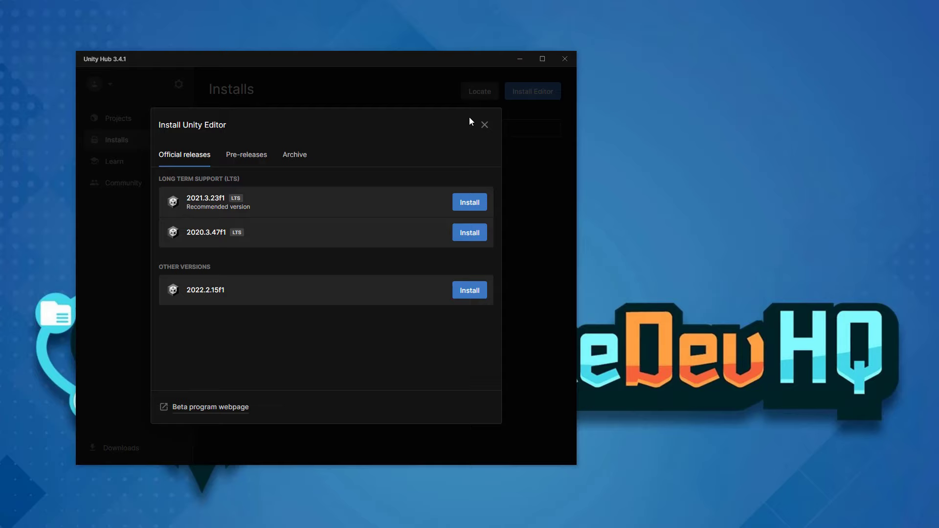
left_click(486, 123)
left_click(385, 330)
left_click(247, 156)
left_click(289, 154)
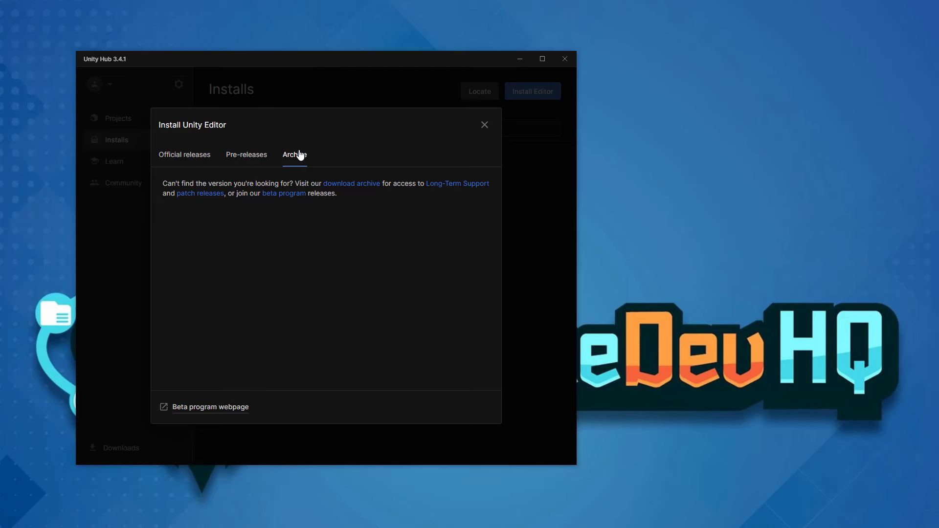
left_click(194, 161)
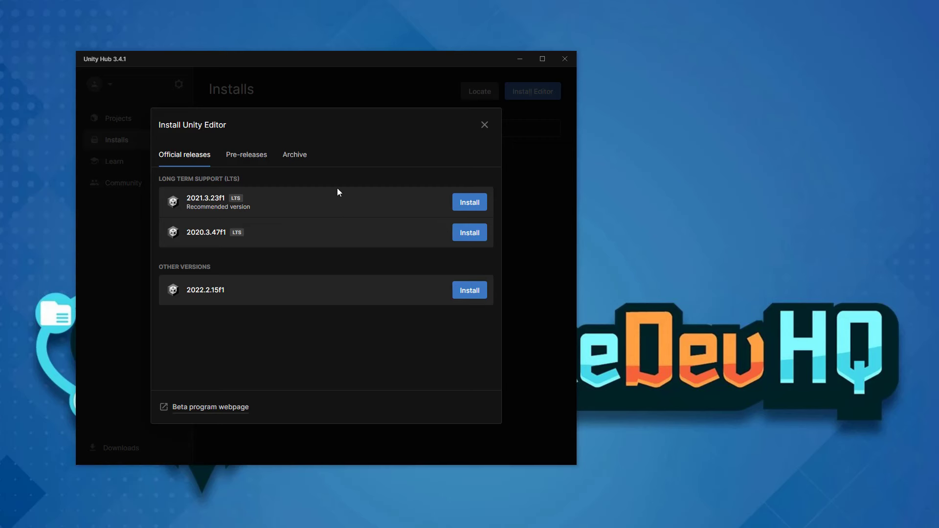
left_click(465, 207)
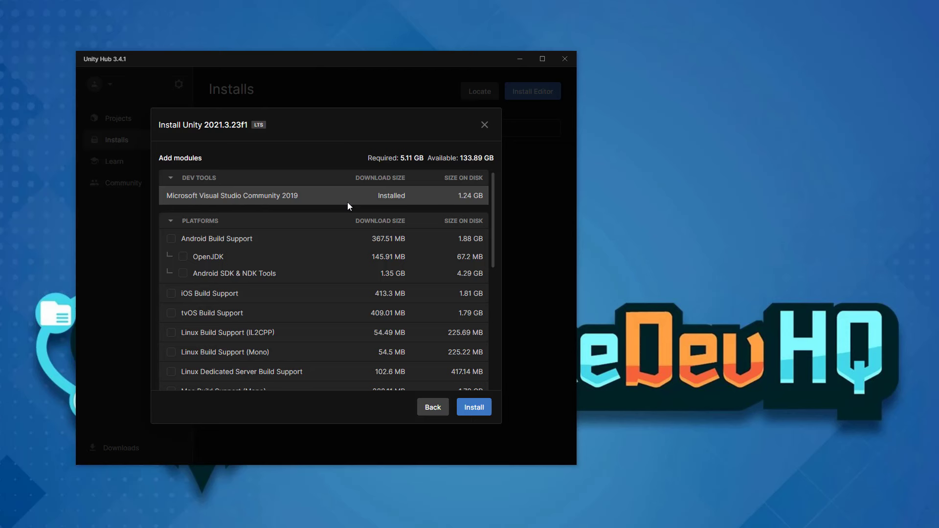
Tick Android Build Support with OpenJDK and SDK & NDK Tools, leaving tvOS and iOS unticked.
scroll(191, 189, "down", 2)
scroll(189, 192, "up", 2)
left_click(170, 240)
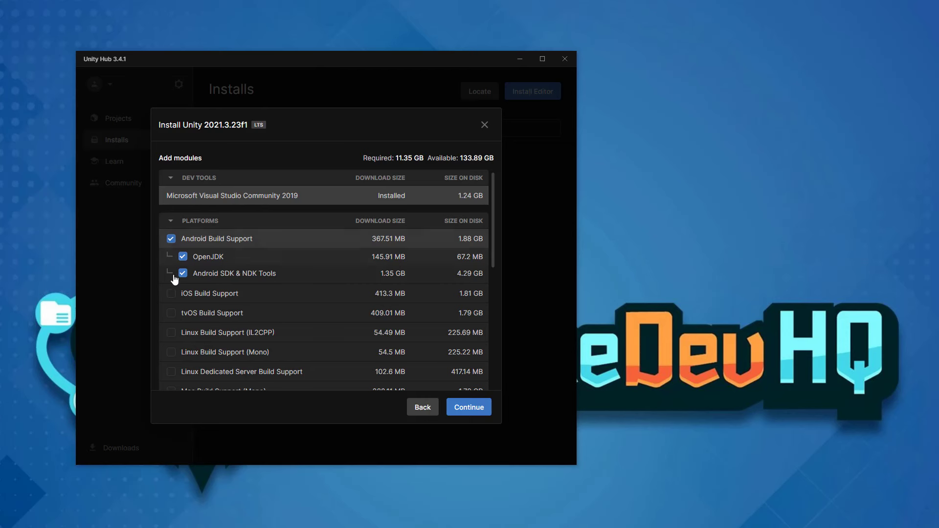
left_click(172, 314)
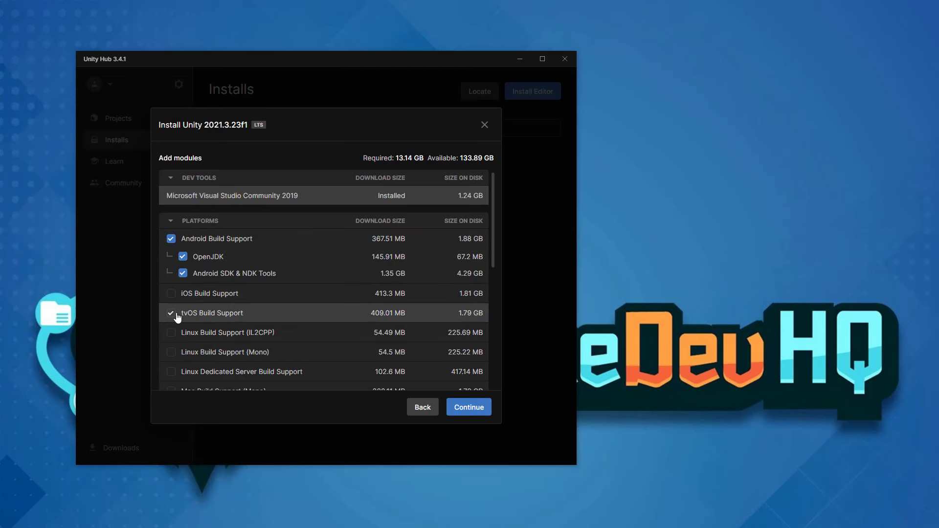
left_click(171, 293)
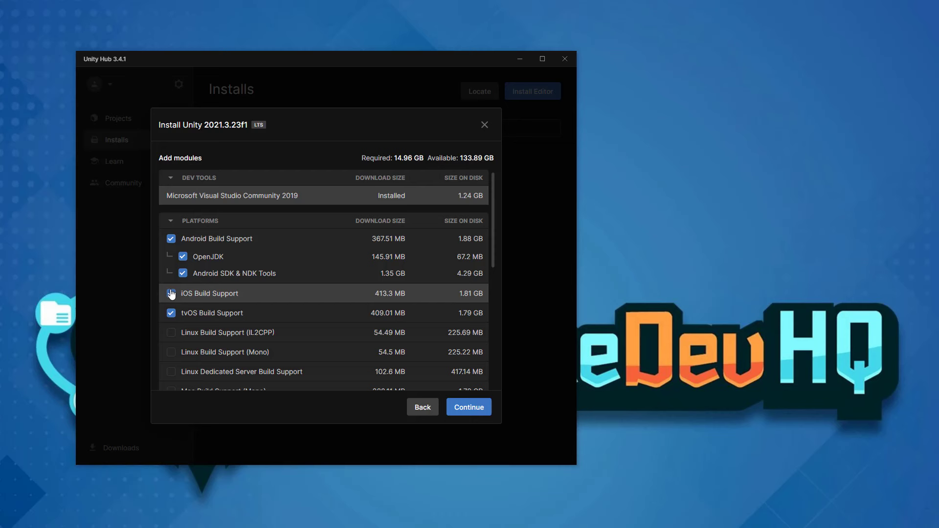
left_click(171, 293)
left_click(171, 313)
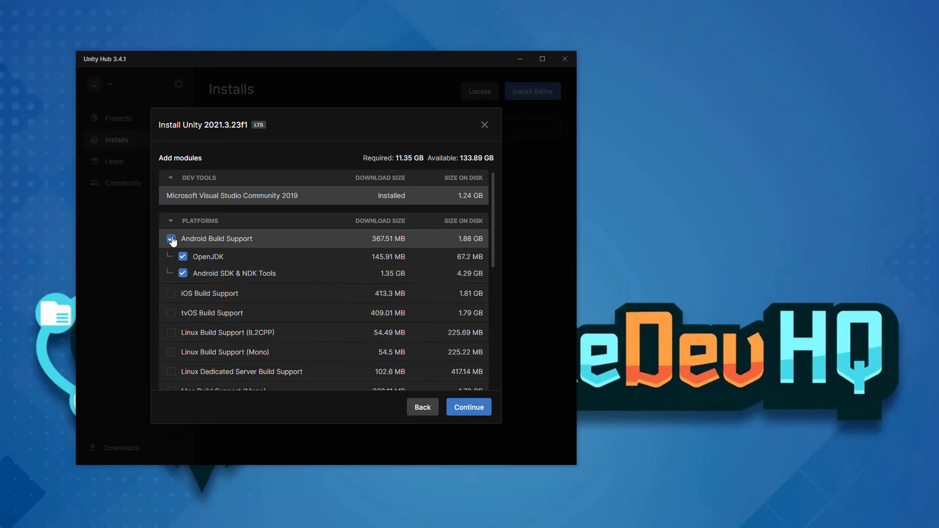
scroll(184, 242, "down", 3)
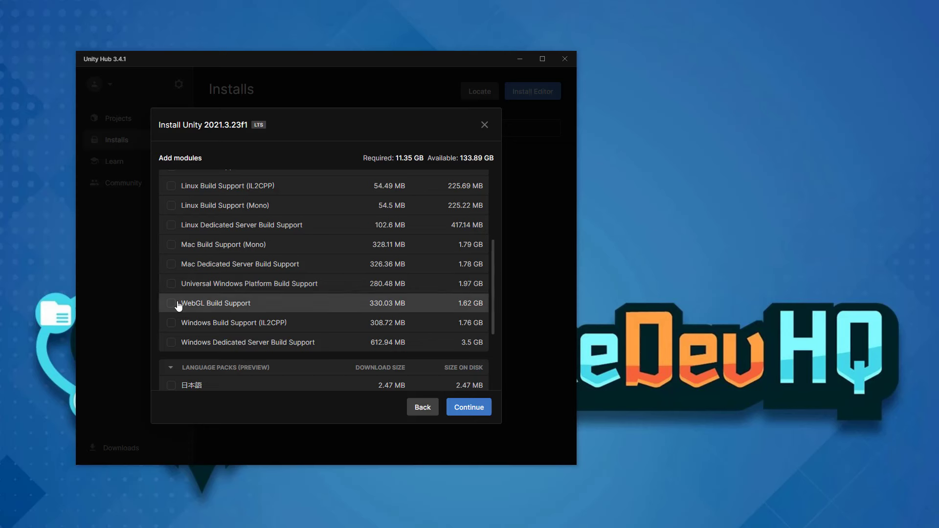
Tick WebGL Build Support, Windows Build Support (IL2CPP) and Documentation, bringing Required to 15.37 GB.
left_click(171, 303)
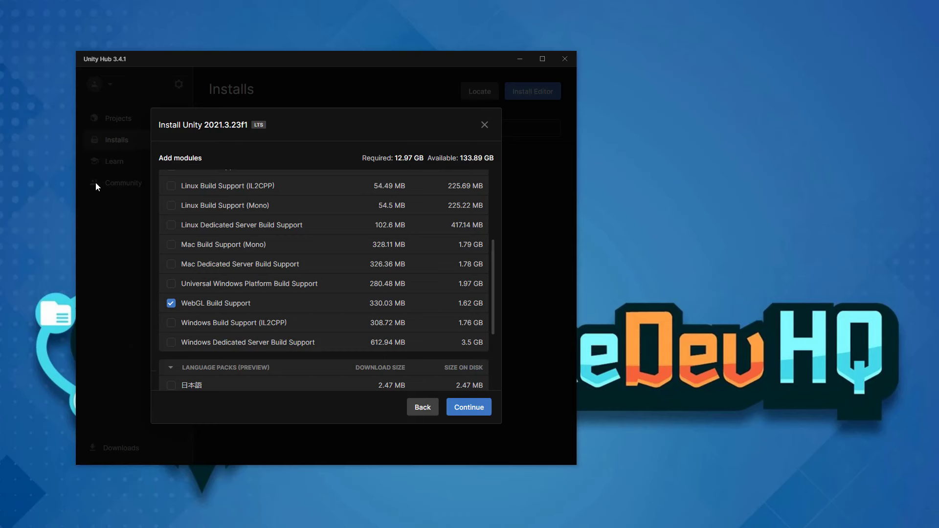
left_click(168, 327)
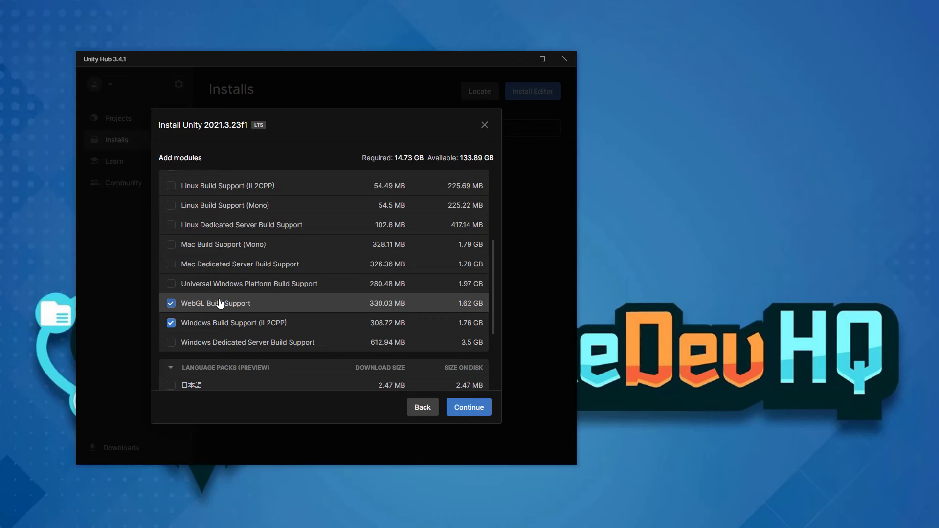
scroll(221, 304, "down", 4)
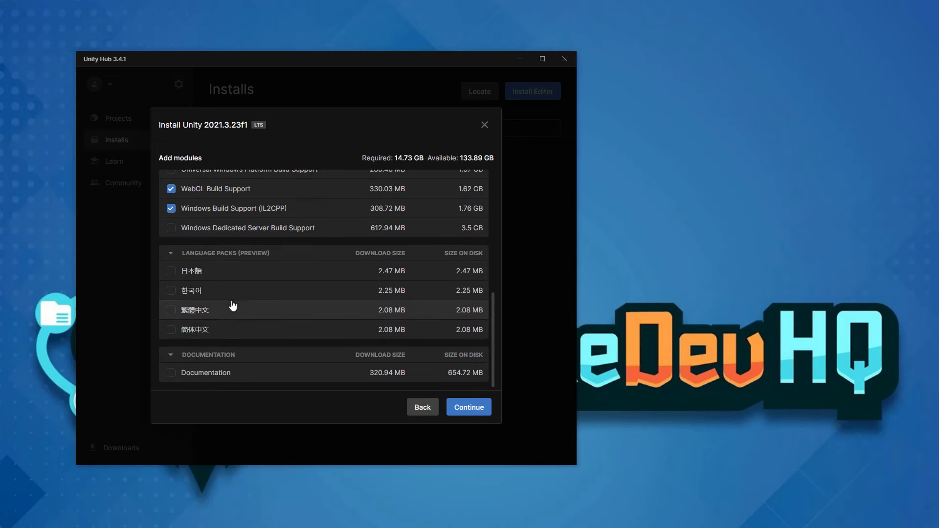
scroll(232, 306, "up", 4)
scroll(192, 335, "down", 4)
left_click(170, 374)
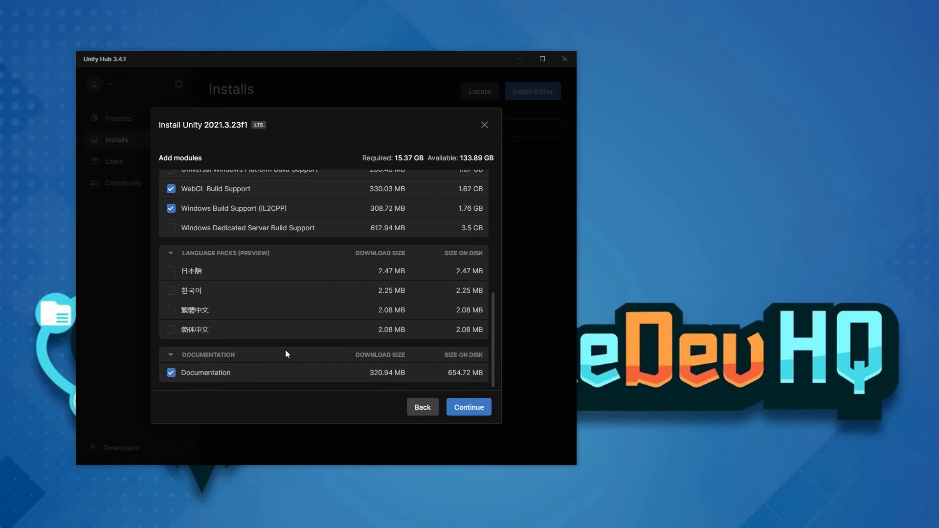
scroll(293, 360, "up", 7)
scroll(295, 362, "down", 7)
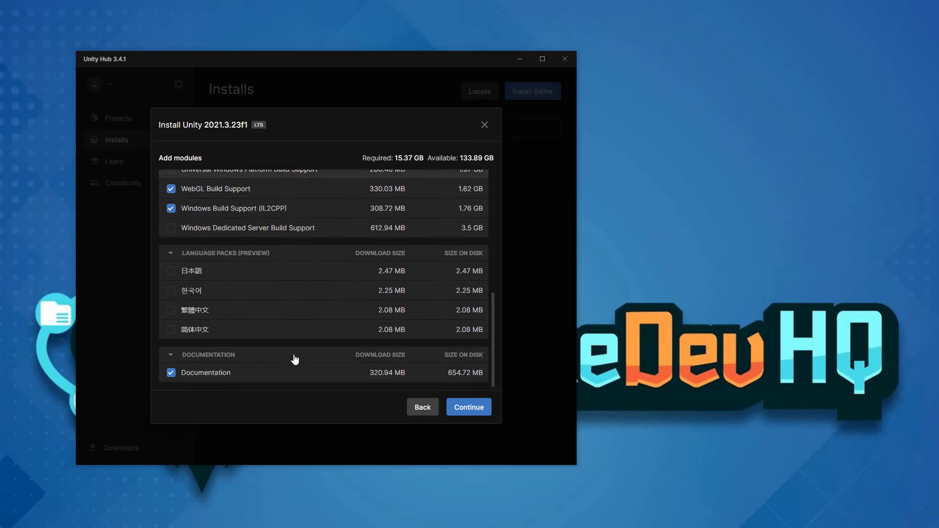
scroll(236, 375, "up", 10)
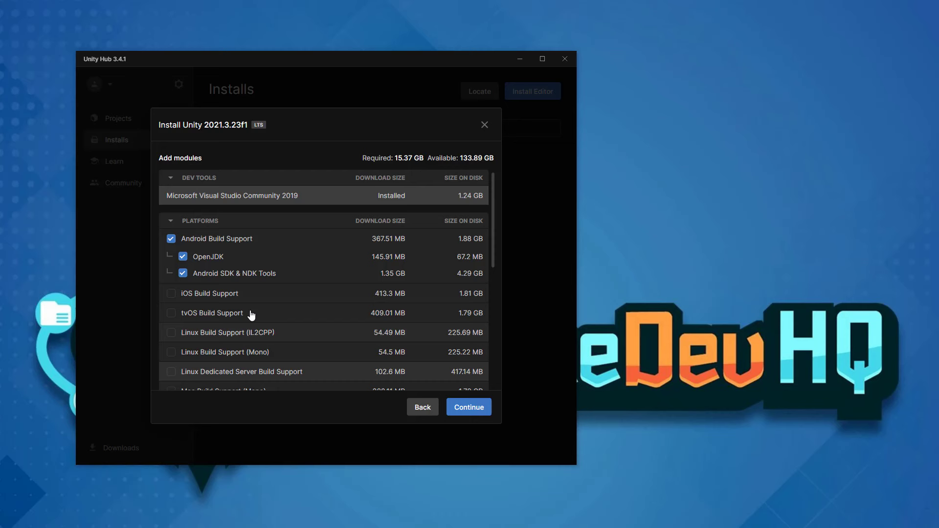
scroll(247, 313, "down", 10)
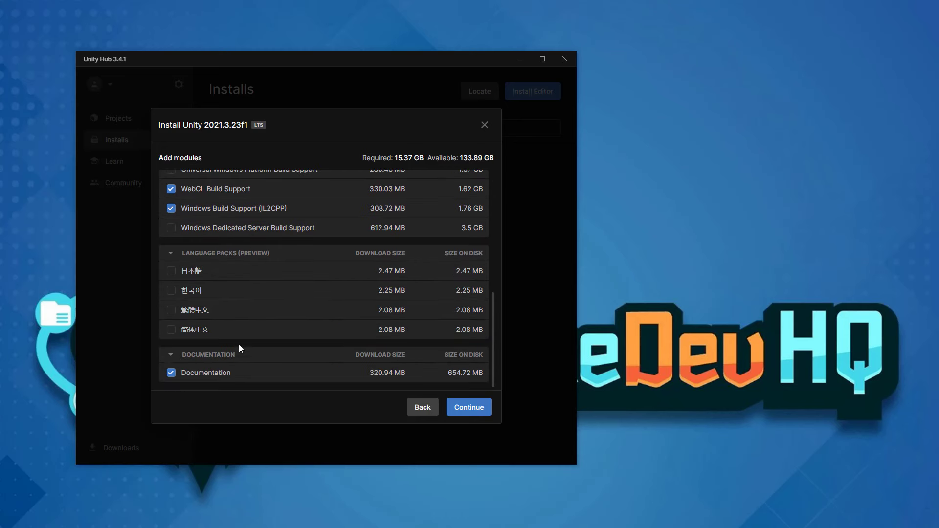
scroll(254, 338, "up", 10)
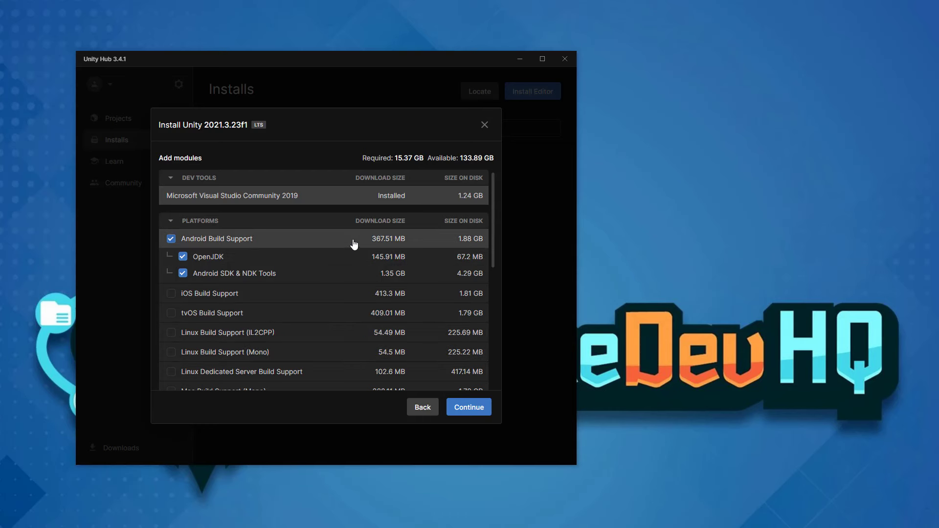
Accept the Android SDK and NDK license terms and start installing Unity 2021.3.23f1.
left_click(462, 408)
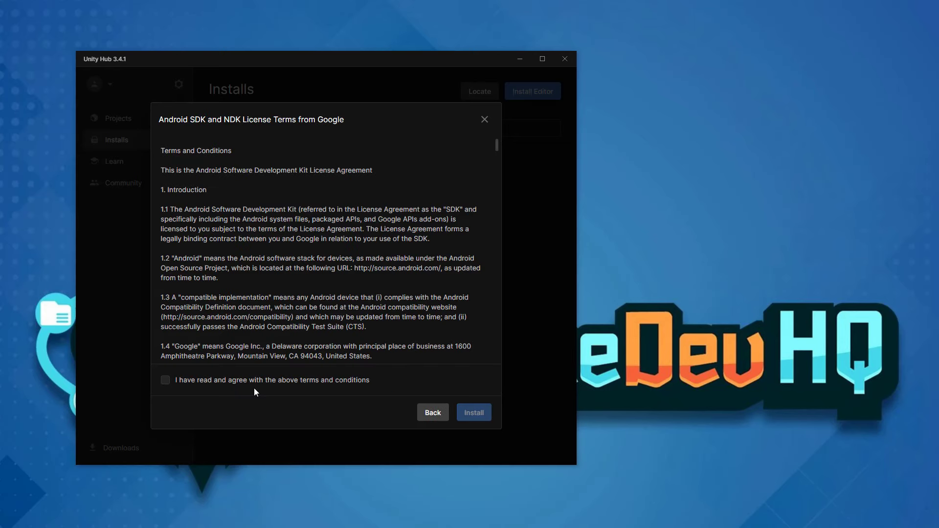
left_click(254, 386)
left_click(473, 413)
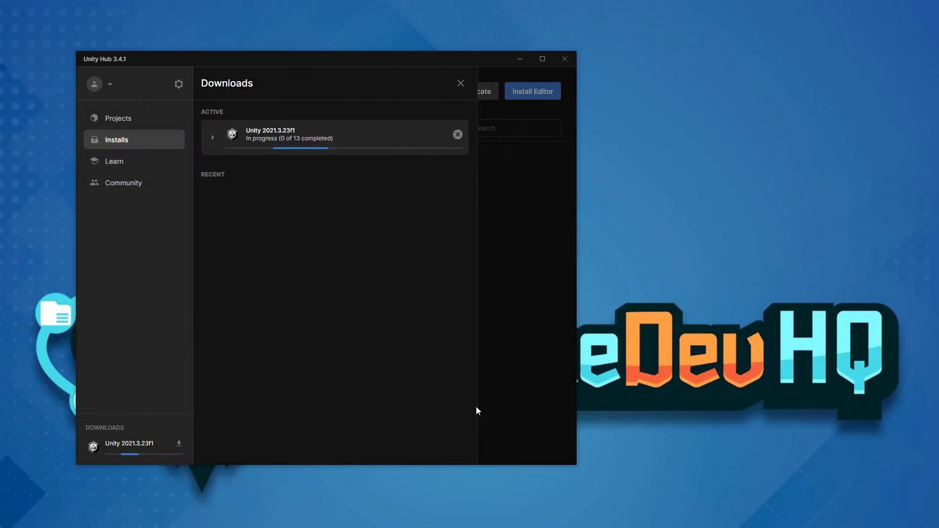